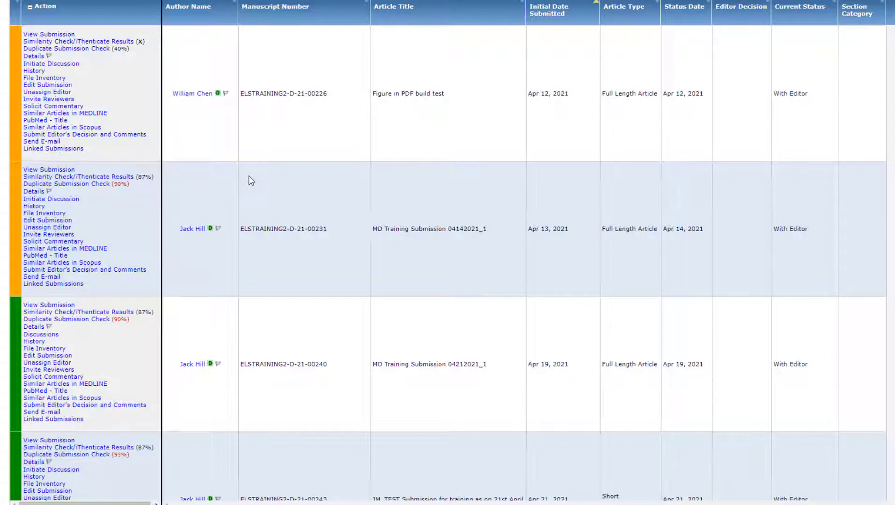
Step: Open Invite Reviewers for manuscript ELSTRAINING2-D-21-00253 from its Action column
{"action": "scroll", "coordinate": [251, 181], "scroll_direction": "down", "scroll_amount": 3}
{"action": "scroll", "coordinate": [251, 181], "scroll_direction": "down", "scroll_amount": 3}
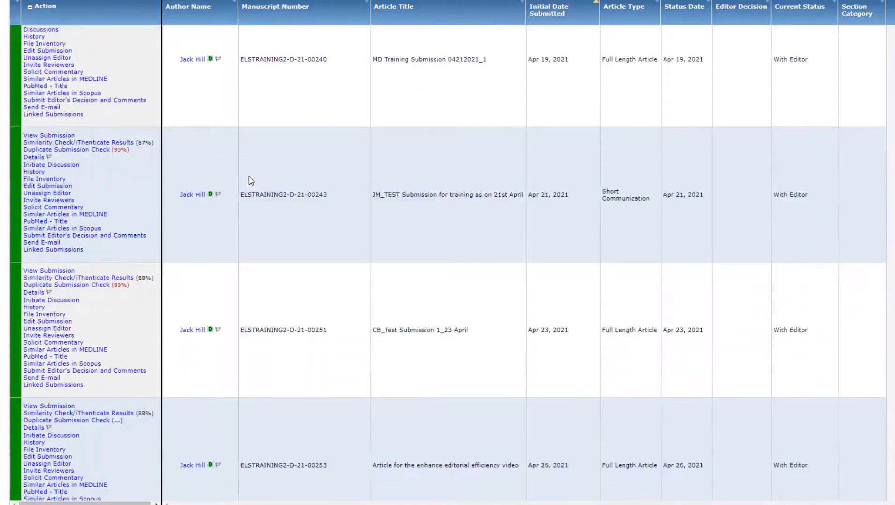
{"action": "scroll", "coordinate": [252, 176], "scroll_direction": "down", "scroll_amount": 2}
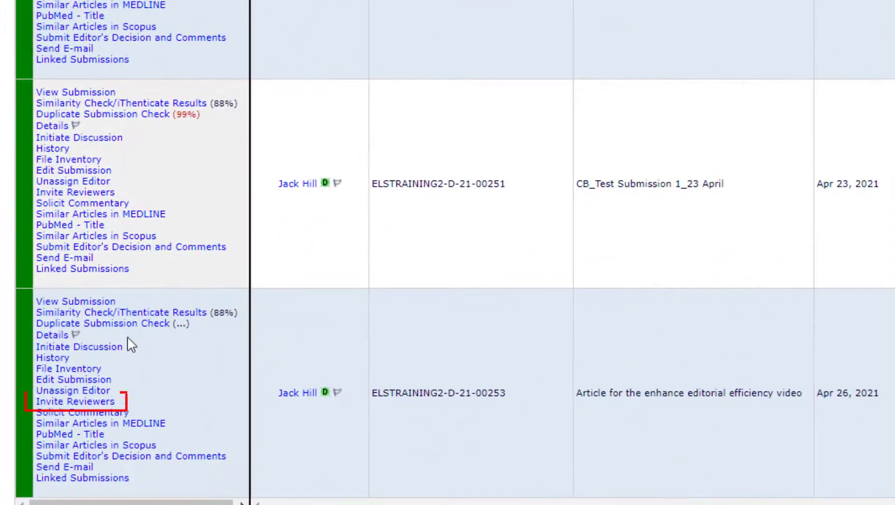
{"action": "left_click", "coordinate": [90, 402]}
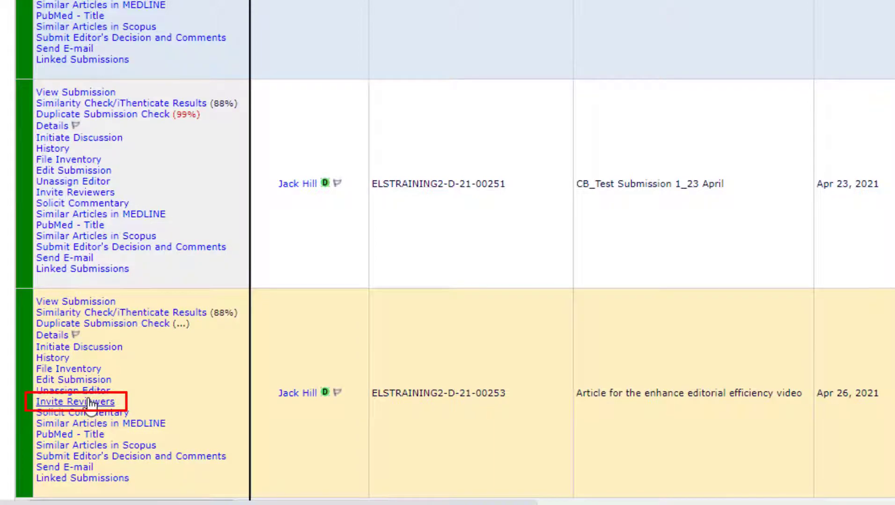
{"action": "left_click", "coordinate": [89, 403]}
{"action": "type", "text": "owen"}
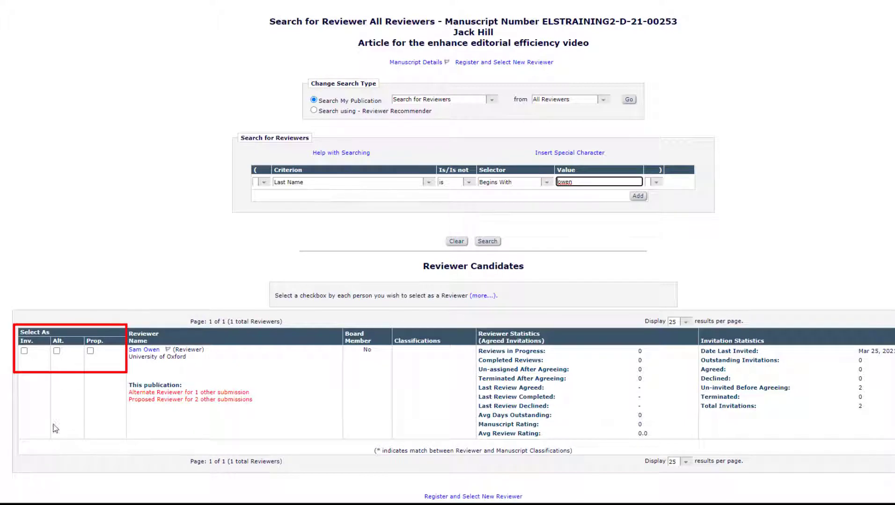
{"action": "left_click", "coordinate": [56, 351]}
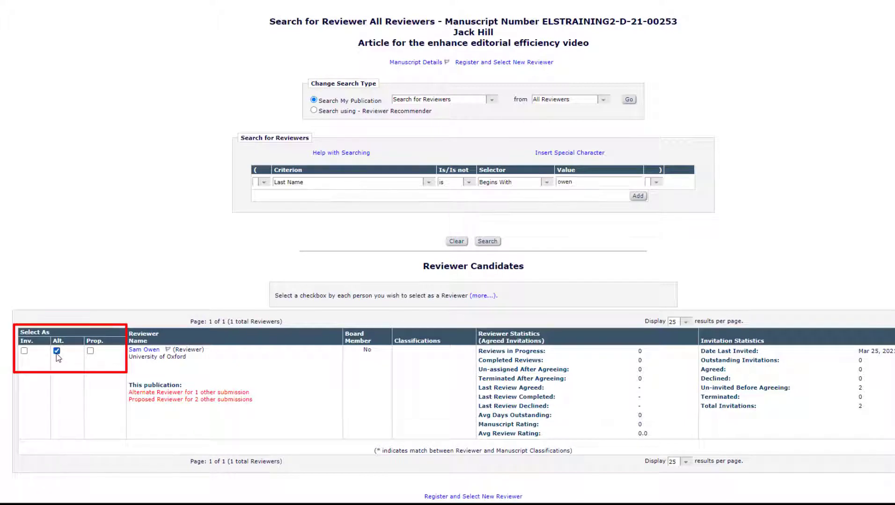
{"action": "scroll", "coordinate": [56, 358], "scroll_direction": "down", "scroll_amount": 3}
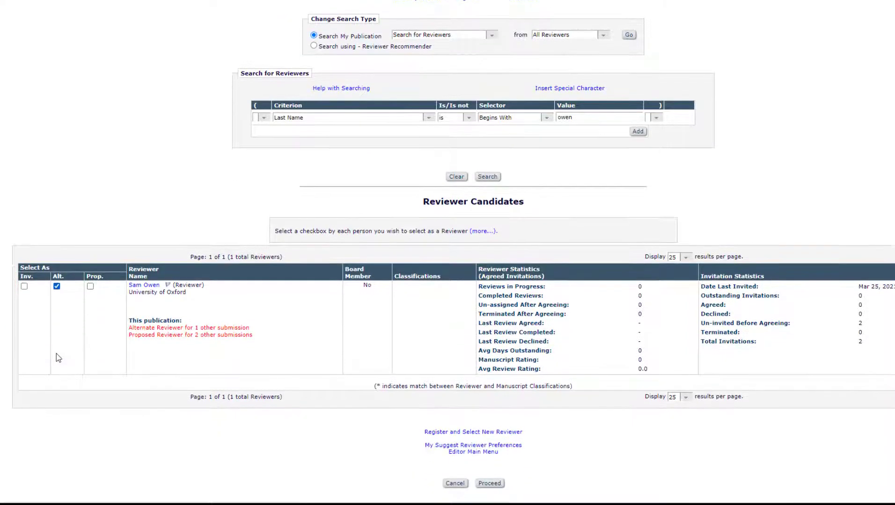
{"action": "left_click", "coordinate": [489, 484]}
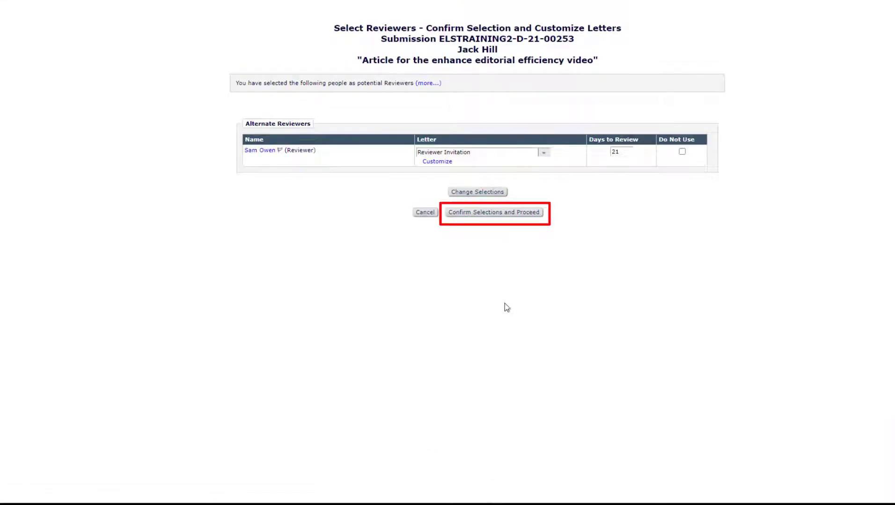
{"action": "left_click", "coordinate": [510, 218]}
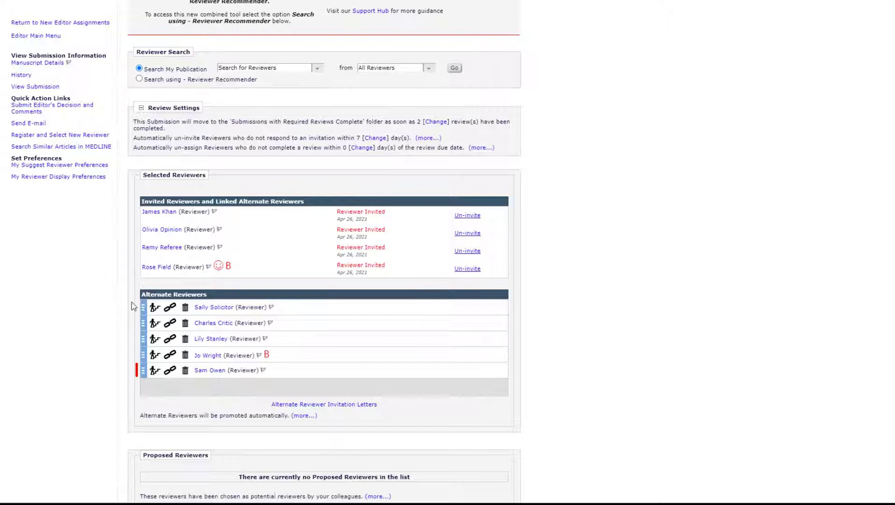
{"action": "left_click_drag", "start_coordinate": [144, 374], "coordinate": [143, 285]}
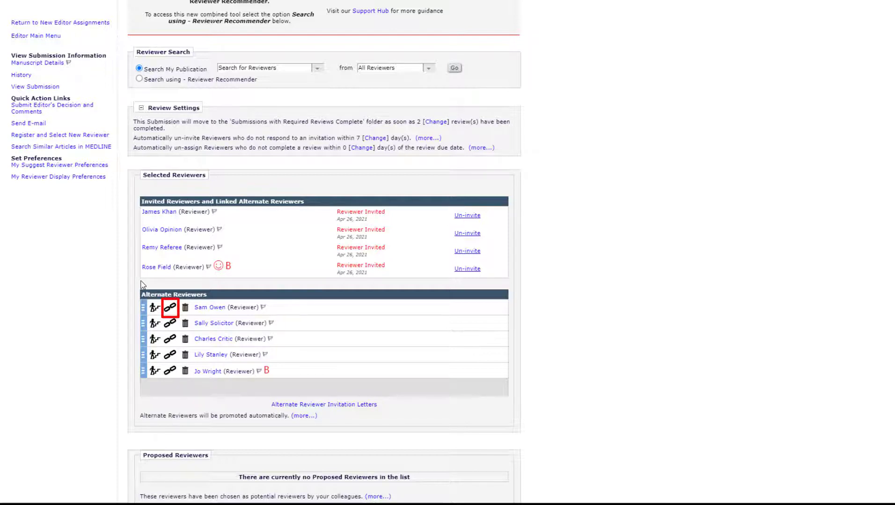
Step: Link alternate Sam Owen to invited reviewer Olivia Opinion
{"action": "left_click", "coordinate": [168, 310]}
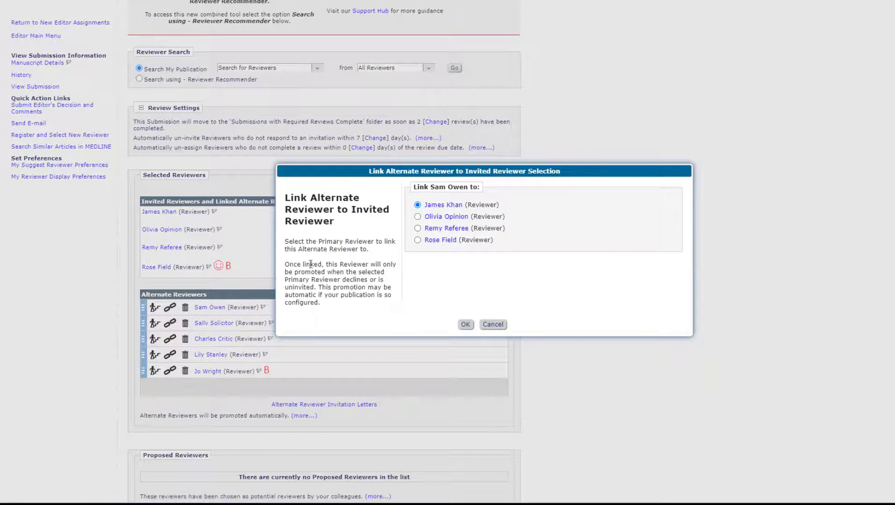
{"action": "left_click", "coordinate": [417, 217]}
{"action": "left_click", "coordinate": [466, 325]}
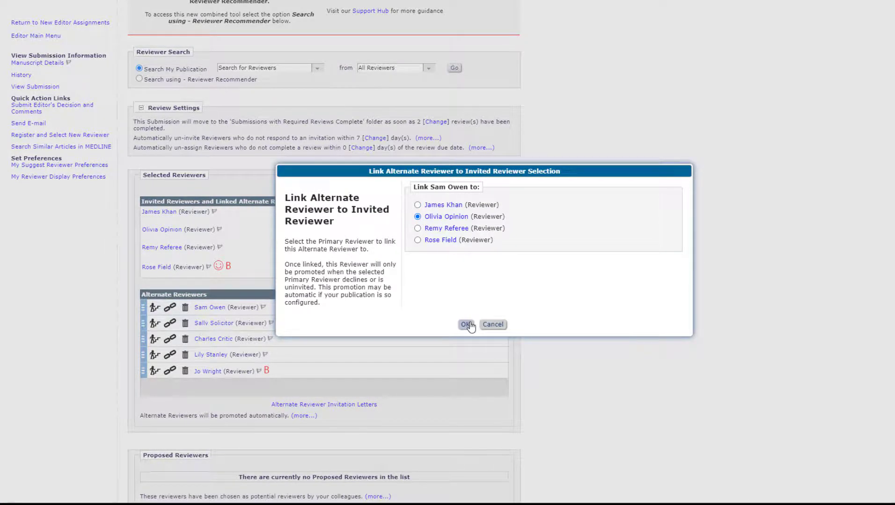